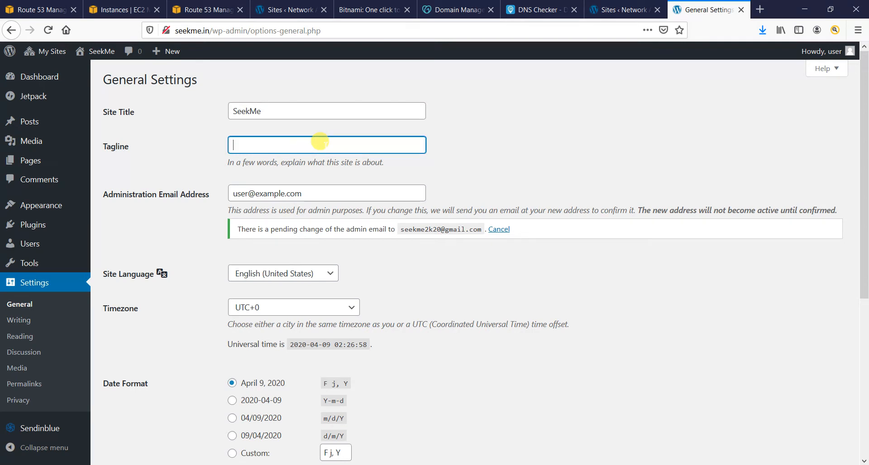
# - Look over SeekMe's General Settings without changing them, then go to Writing settings
pyautogui.click(525, 168)
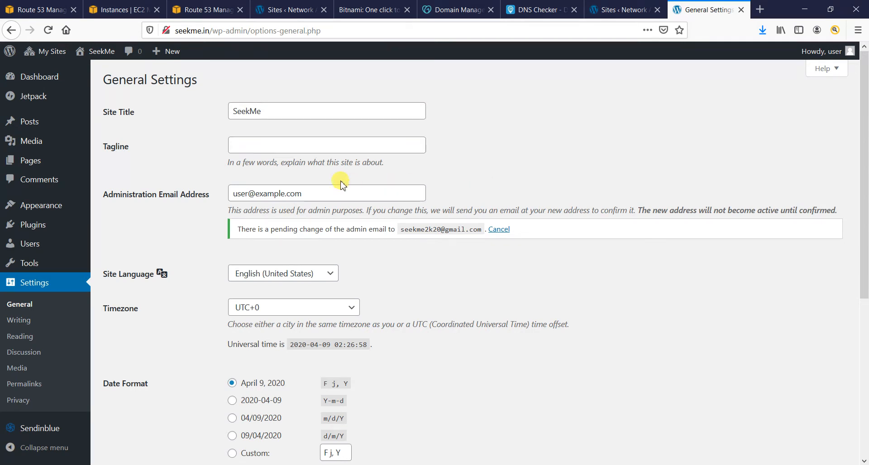
pyautogui.doubleClick(327, 190)
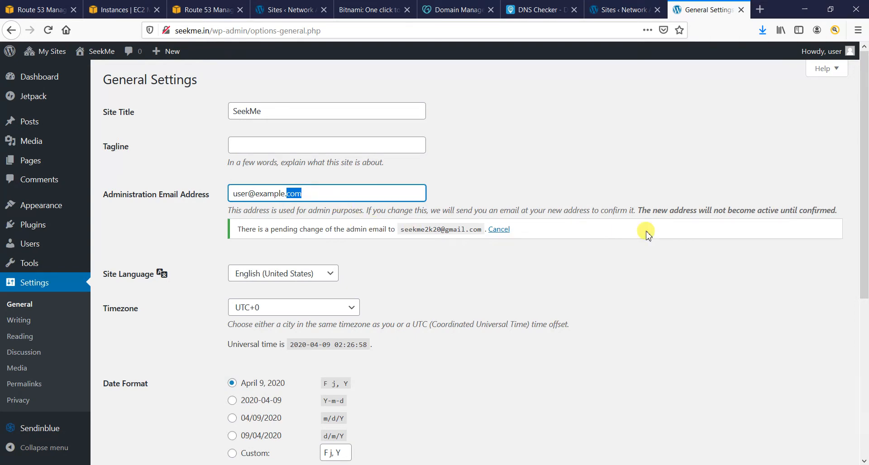
pyautogui.scroll(-4, 645, 233)
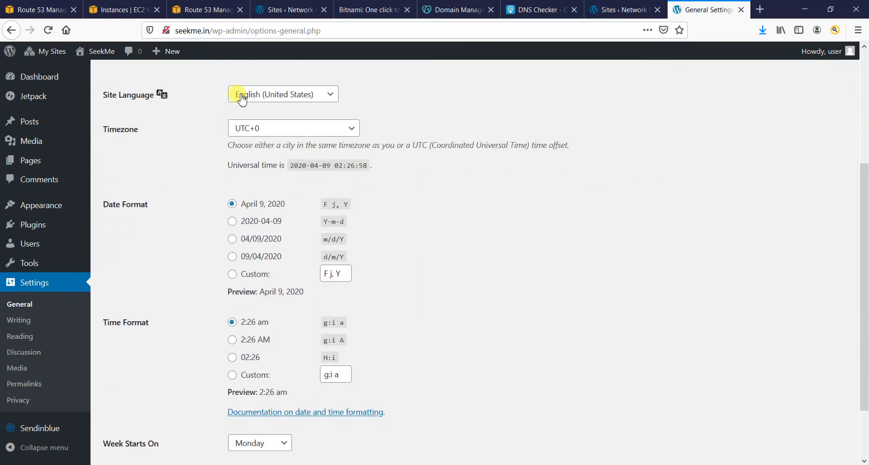
pyautogui.scroll(-2, 296, 229)
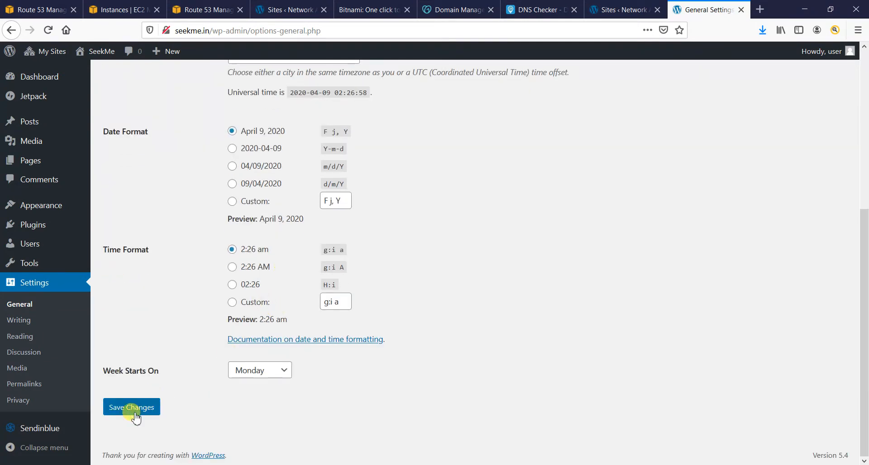
pyautogui.click(16, 320)
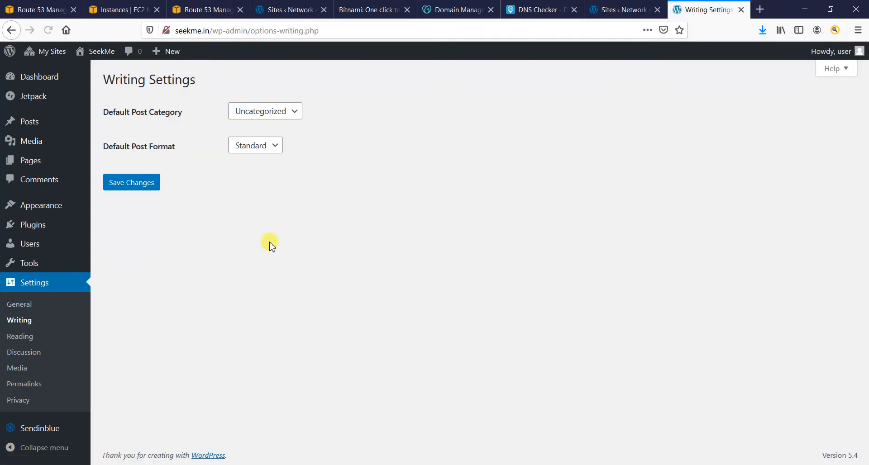
pyautogui.click(279, 115)
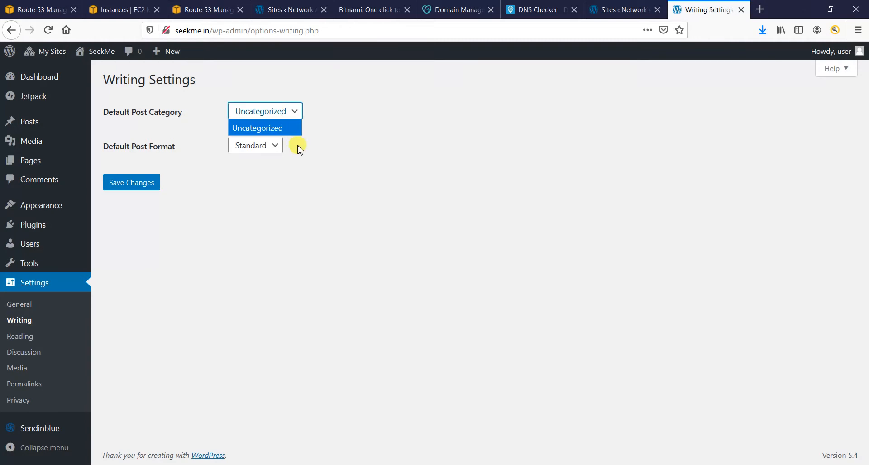
pyautogui.click(308, 203)
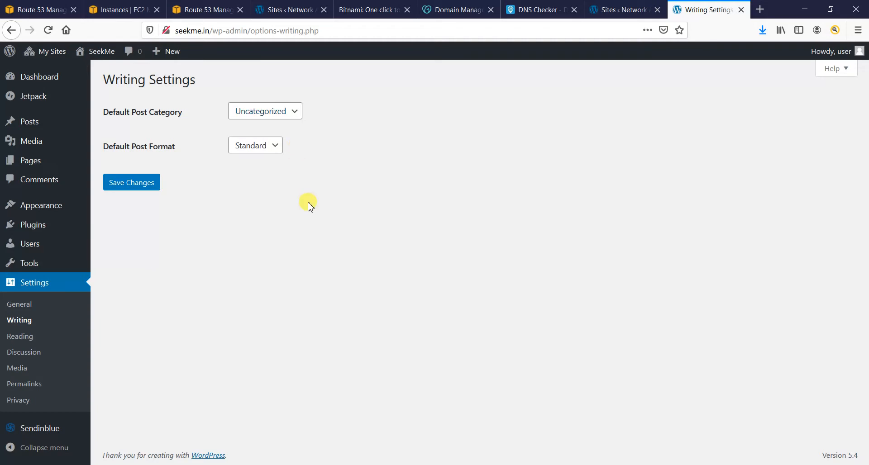
pyautogui.click(253, 147)
pyautogui.click(374, 185)
# - On Reading settings, try the static homepage option, then switch back to 'Your latest posts'
pyautogui.click(30, 339)
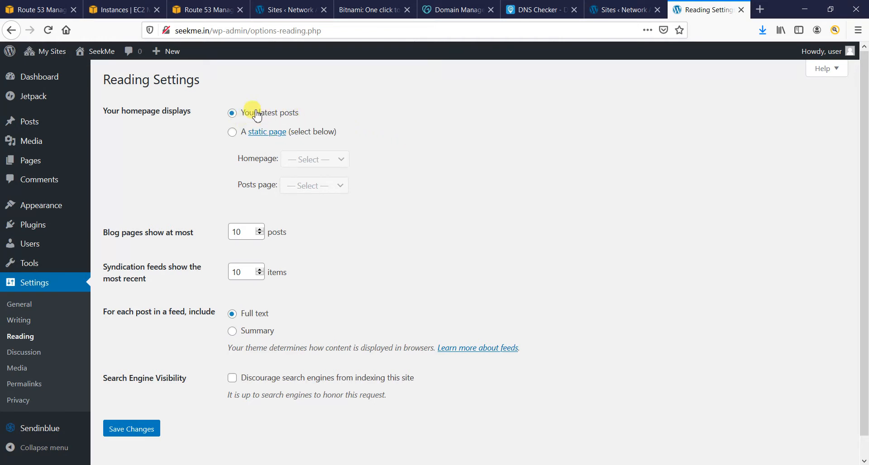
pyautogui.click(231, 132)
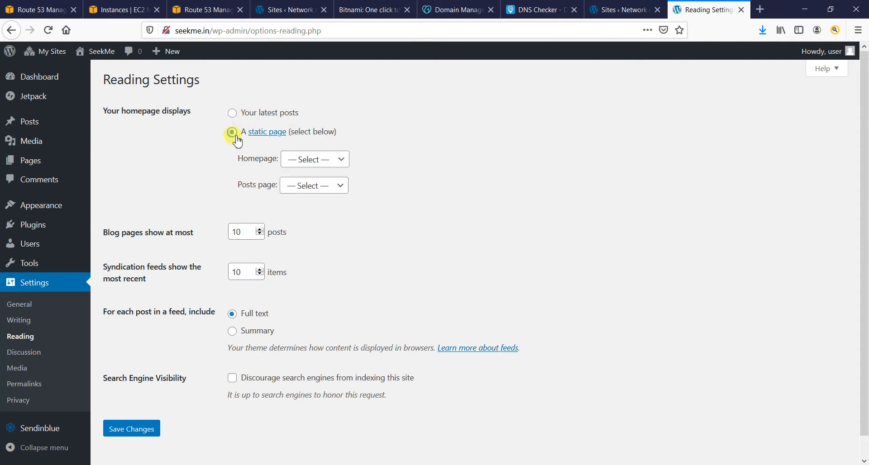
pyautogui.click(316, 161)
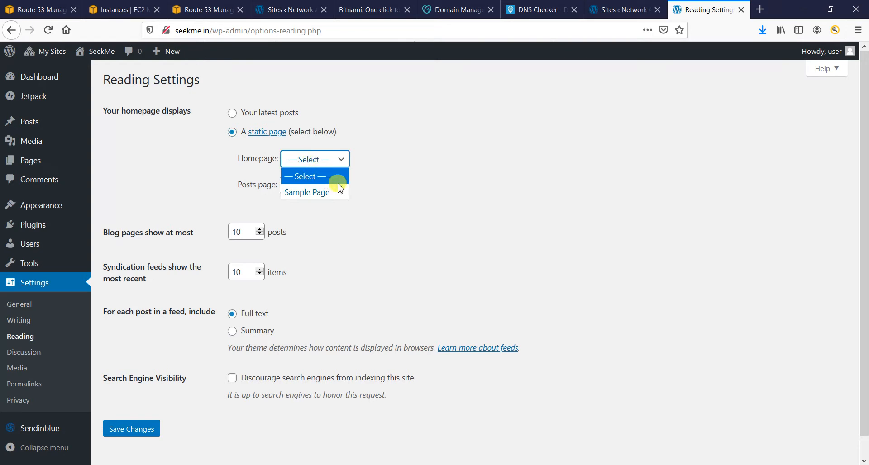
pyautogui.click(411, 159)
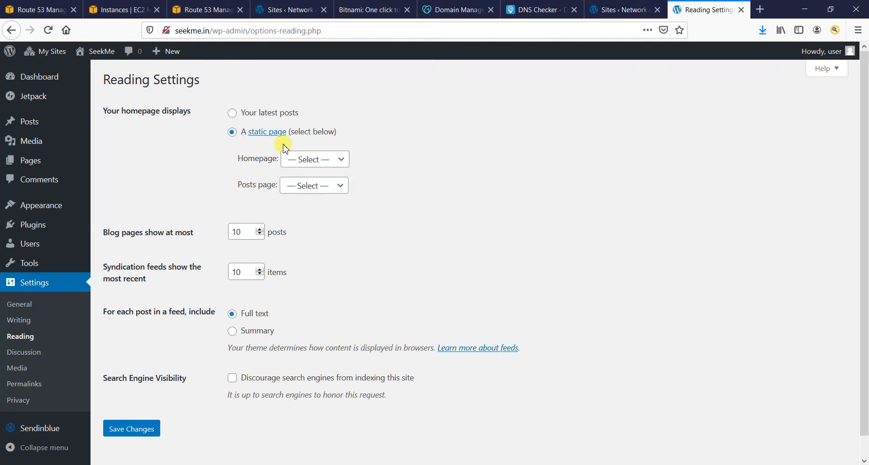
pyautogui.click(233, 113)
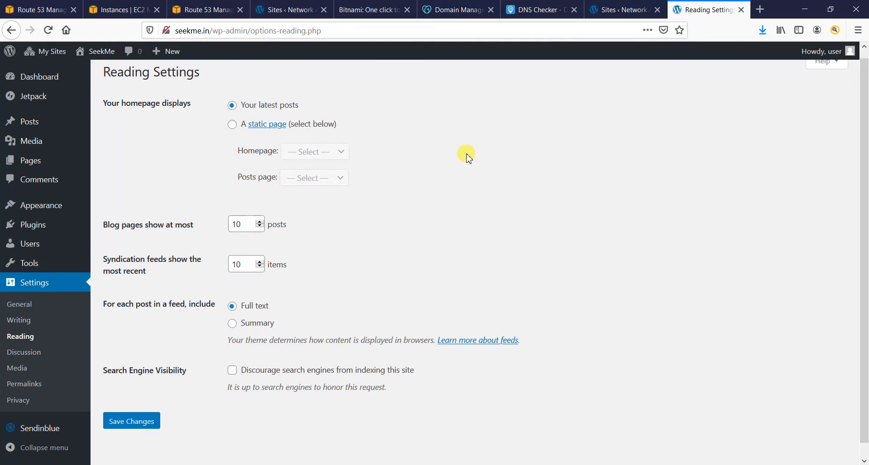
pyautogui.scroll(-1, 466, 156)
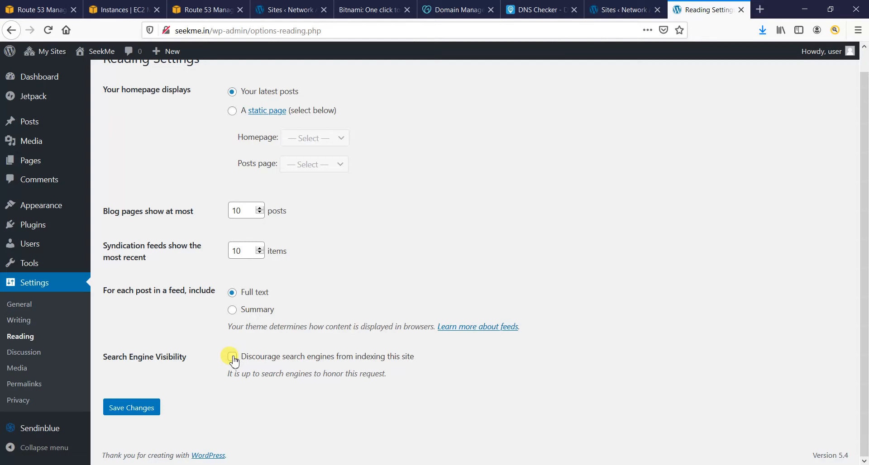
# - Save Reading settings with the homepage on latest posts, then go to Discussion settings
pyautogui.click(140, 412)
pyautogui.click(24, 352)
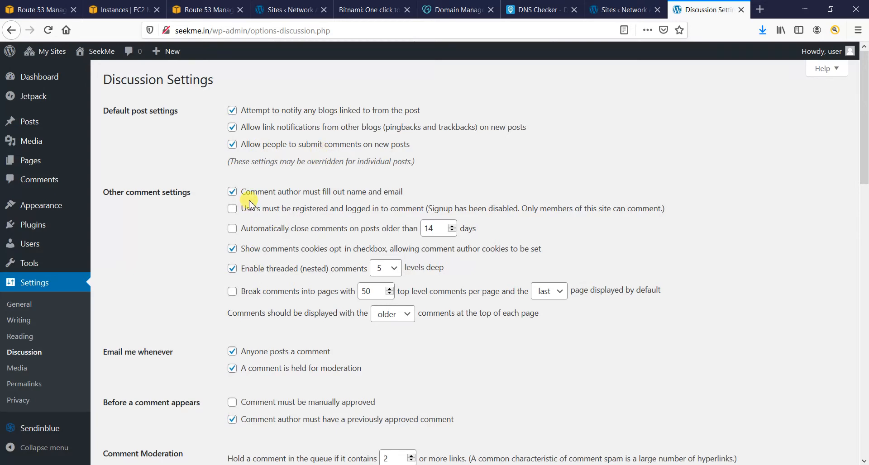
pyautogui.scroll(-2, 208, 229)
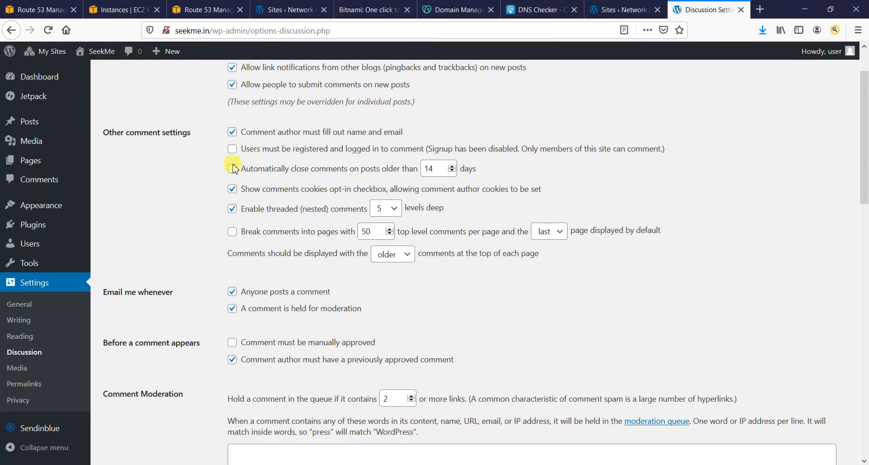
pyautogui.scroll(-3, 185, 262)
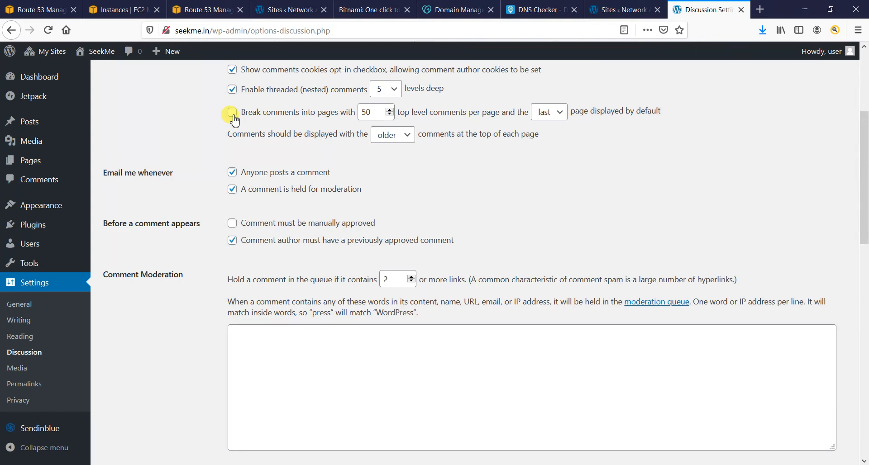
pyautogui.click(405, 131)
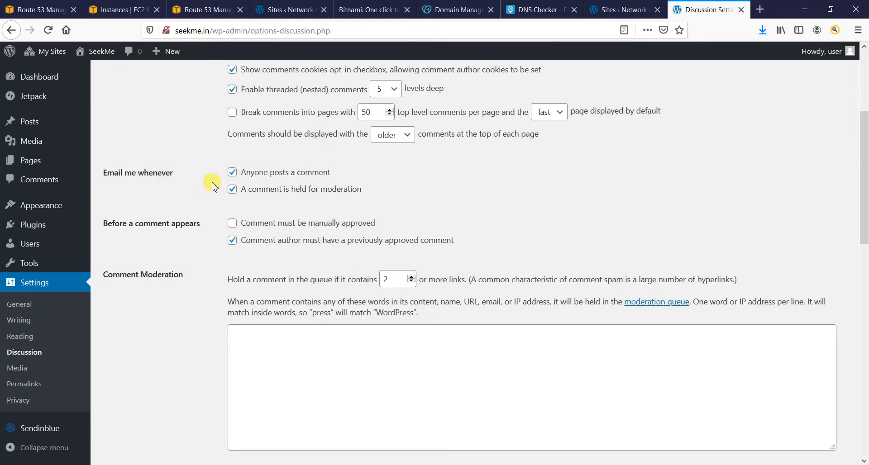
pyautogui.scroll(-1, 321, 204)
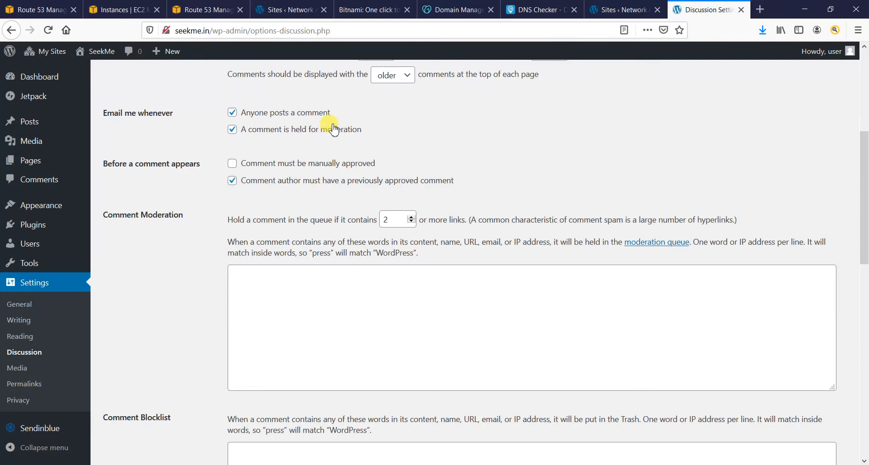
pyautogui.scroll(-1, 441, 149)
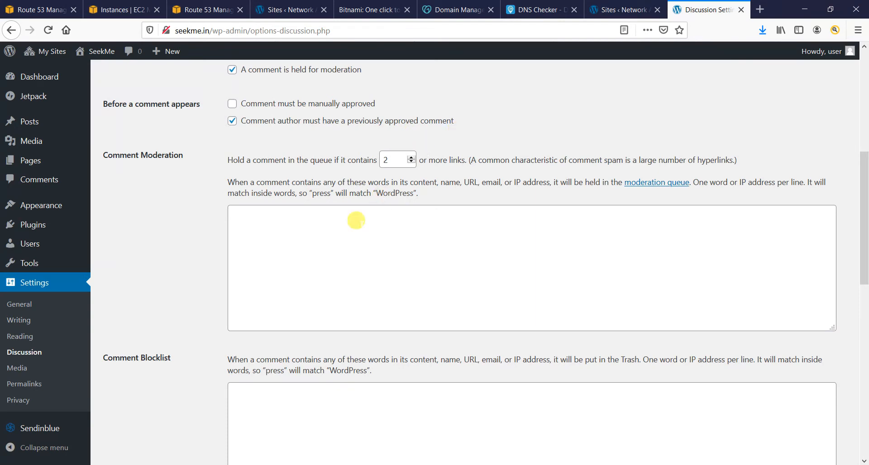
pyautogui.scroll(-8, 353, 222)
pyautogui.scroll(-3, 336, 233)
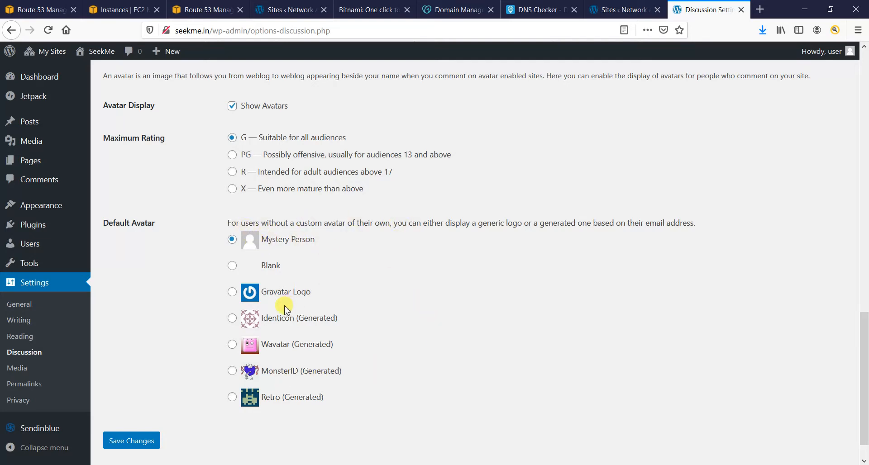
# - Try the MonsterID and Retro avatars, then save with Identicon (Generated) as the default avatar
pyautogui.click(231, 318)
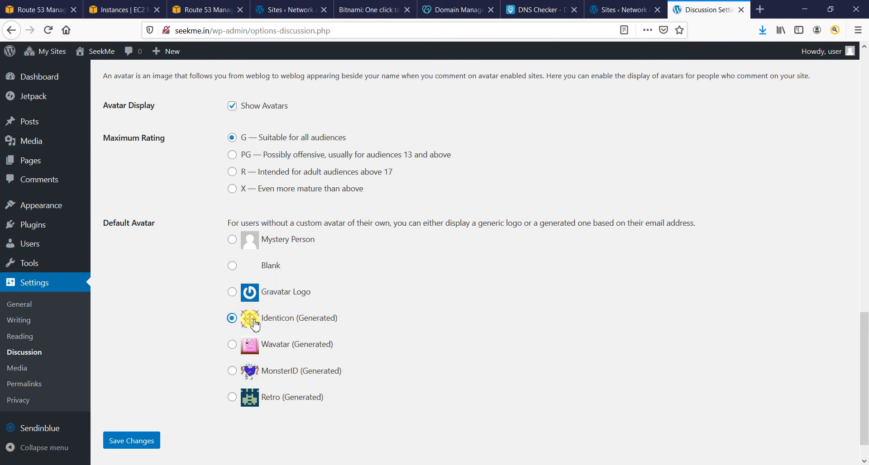
pyautogui.click(231, 371)
pyautogui.click(232, 398)
pyautogui.click(233, 318)
pyautogui.click(129, 443)
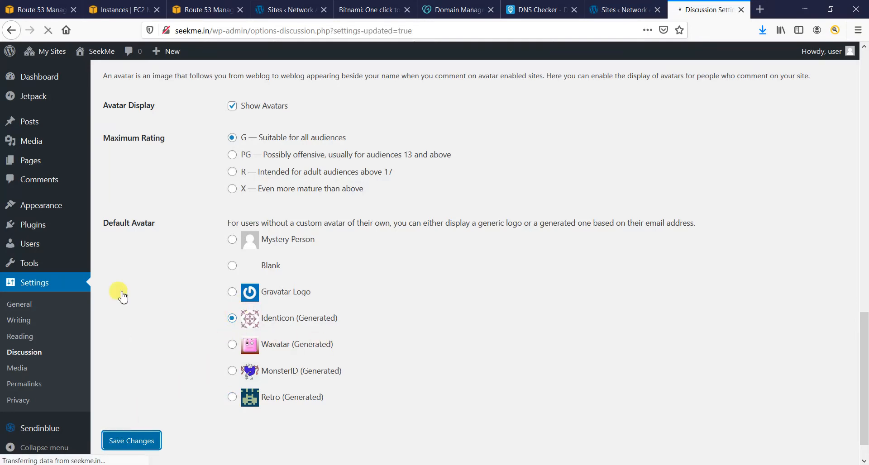
pyautogui.scroll(-3, 120, 291)
pyautogui.scroll(-10, 121, 292)
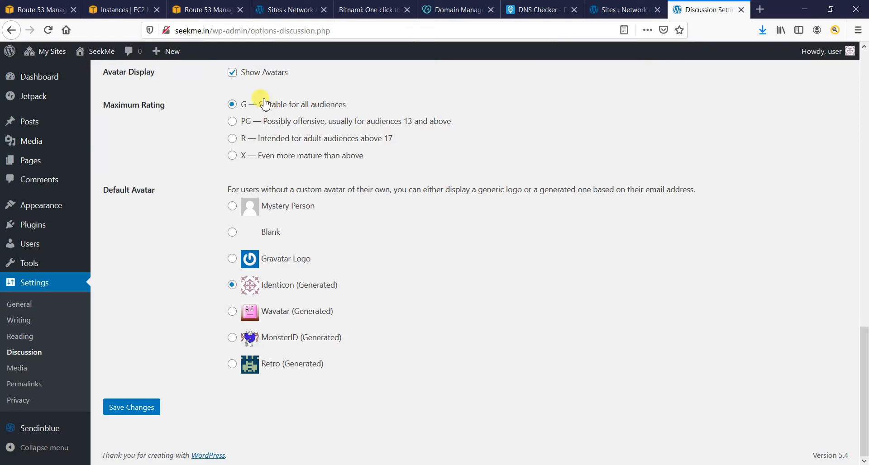
# - Check the image sizes on Media settings, then go to Permalink Settings
pyautogui.click(10, 366)
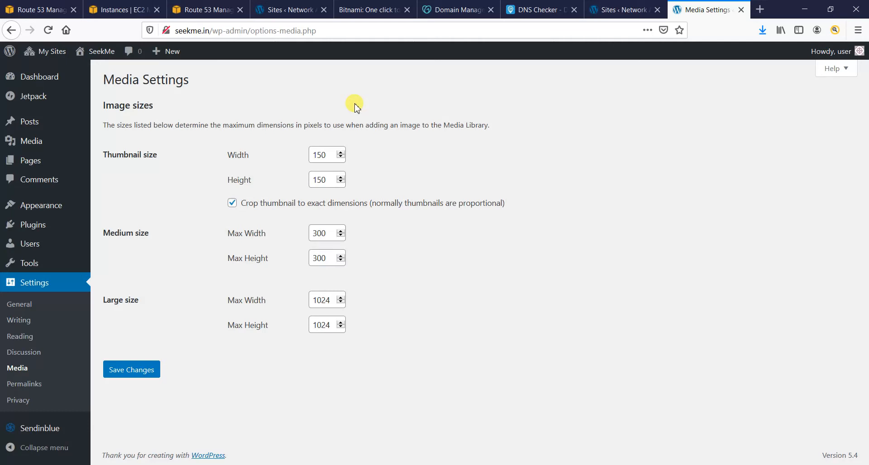
pyautogui.click(38, 387)
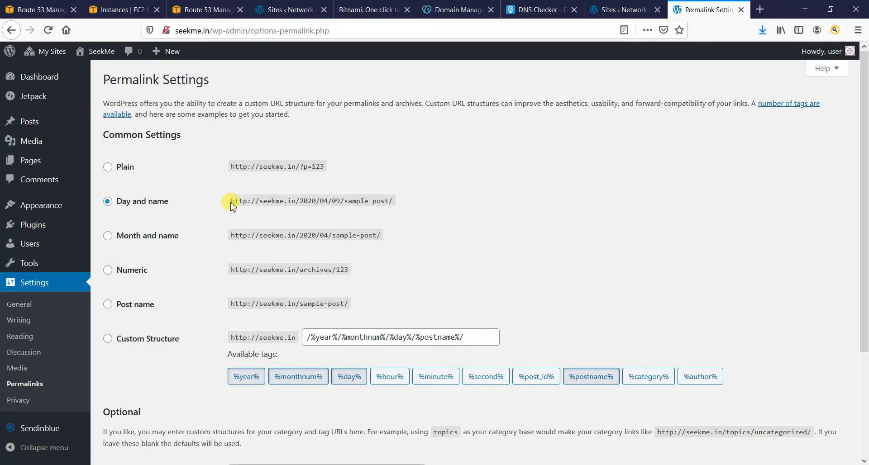
# - Compare the Day and name, Month and name and Numeric example URLs
pyautogui.moveTo(232, 206); pyautogui.dragTo(410, 211)
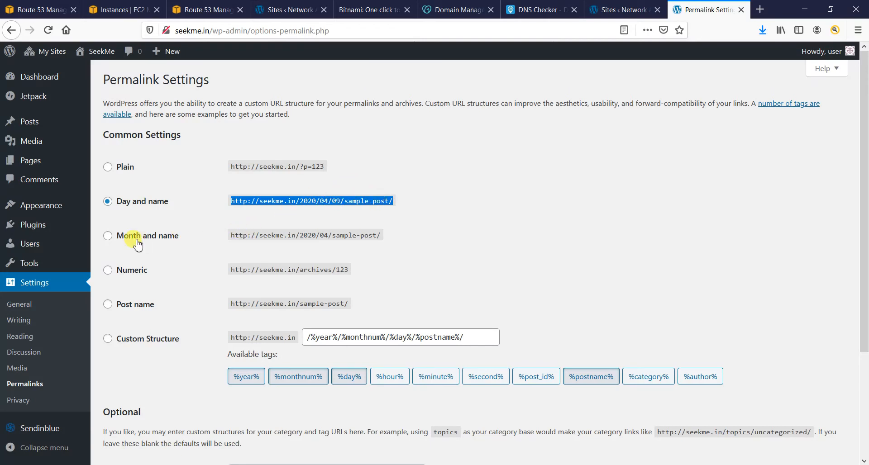
pyautogui.moveTo(229, 236); pyautogui.dragTo(449, 240)
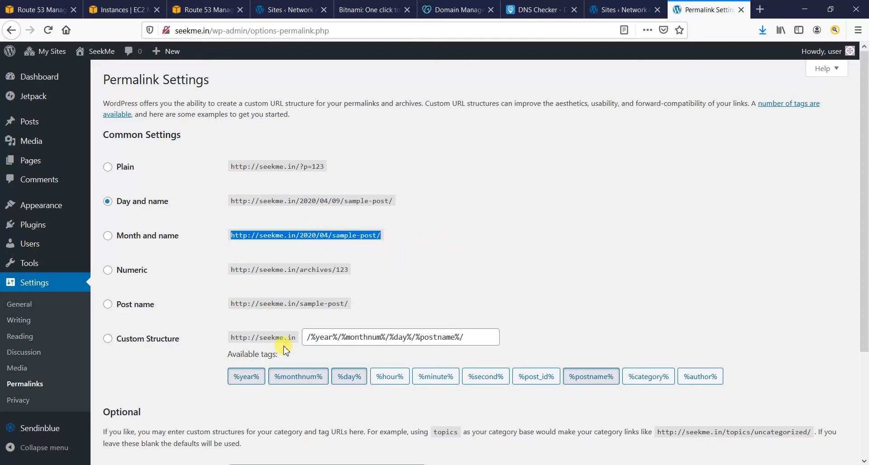
pyautogui.moveTo(229, 269); pyautogui.dragTo(374, 281)
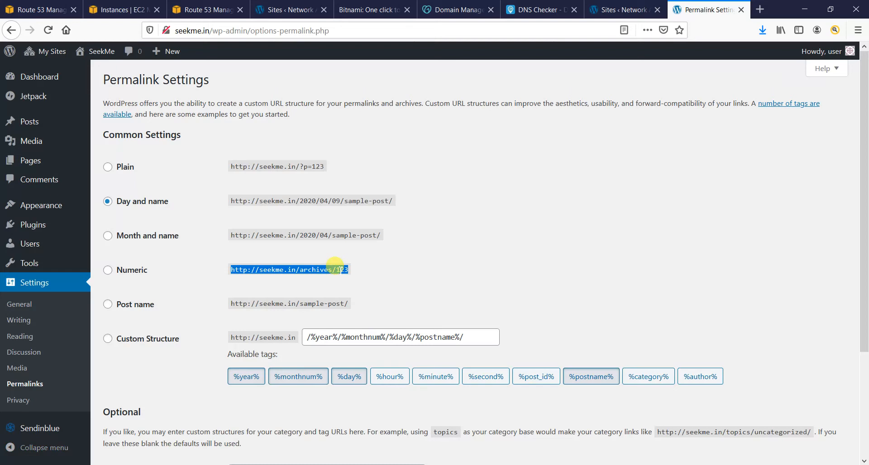
# - Select the Post name structure (/%postname%/) and save the permalink settings
pyautogui.click(140, 308)
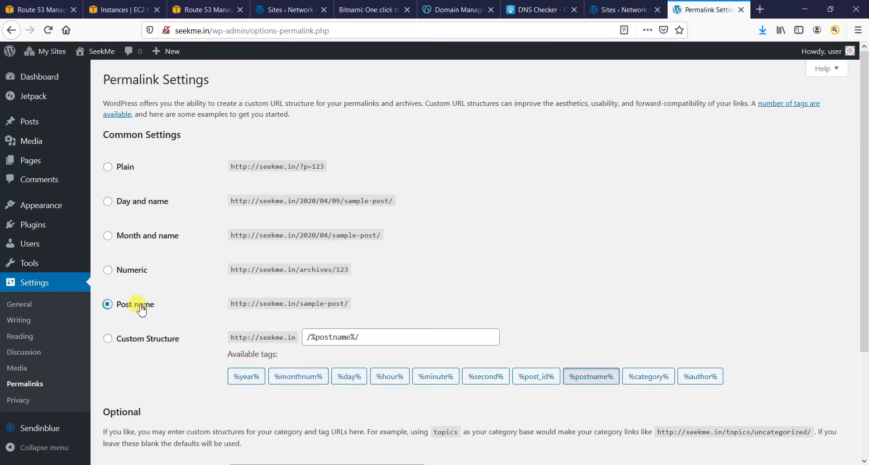
pyautogui.doubleClick(313, 300)
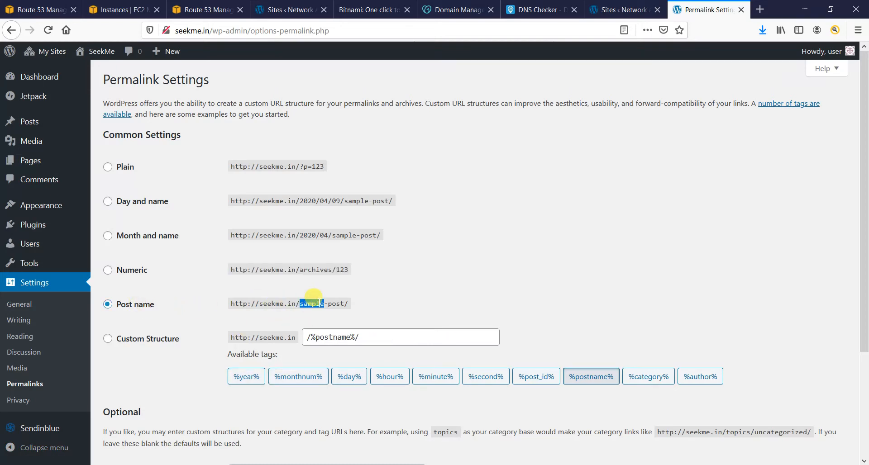
pyautogui.click(417, 306)
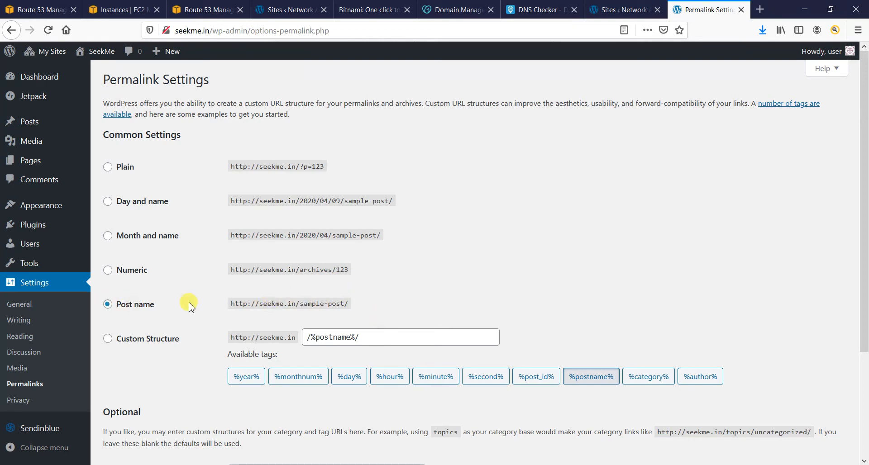
pyautogui.moveTo(218, 308); pyautogui.dragTo(382, 301)
pyautogui.click(392, 297)
pyautogui.scroll(-2, 394, 297)
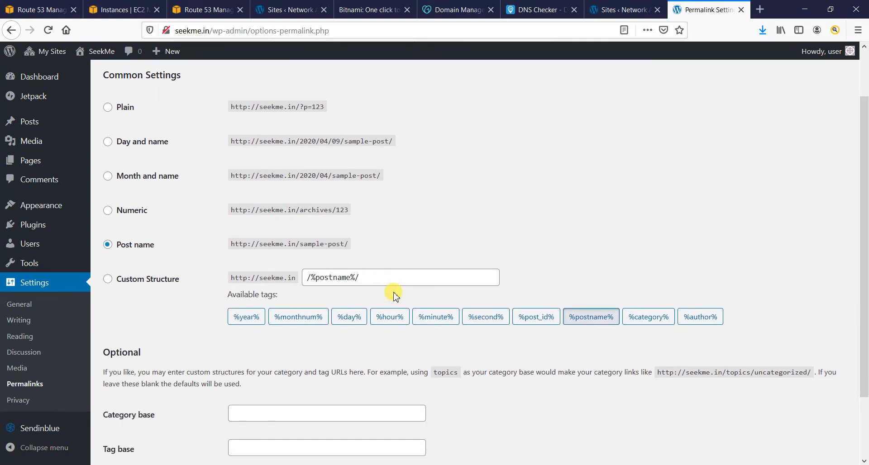
pyautogui.scroll(-2, 393, 296)
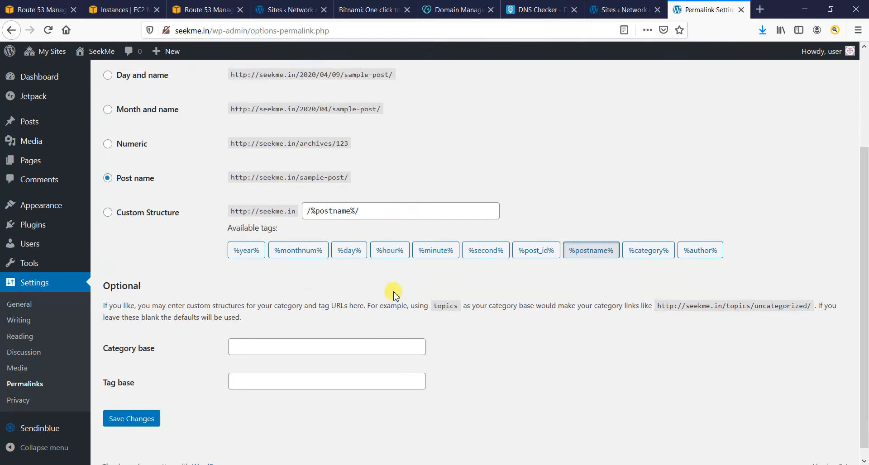
pyautogui.click(149, 414)
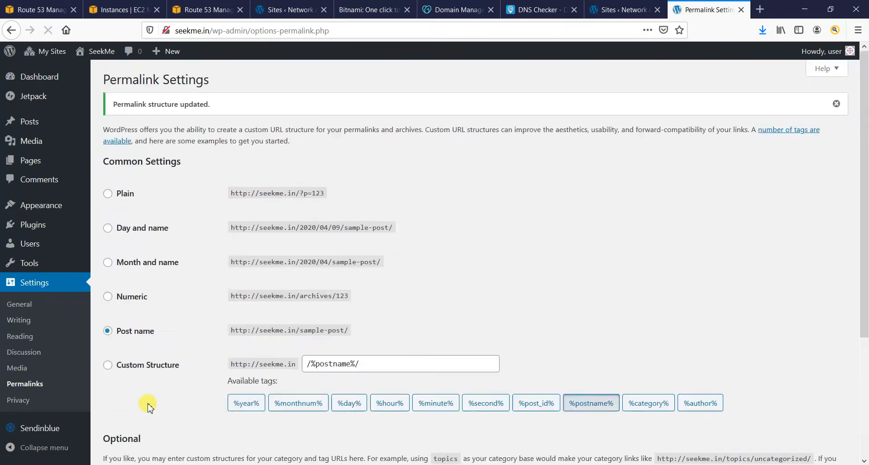
pyautogui.scroll(-5, 160, 403)
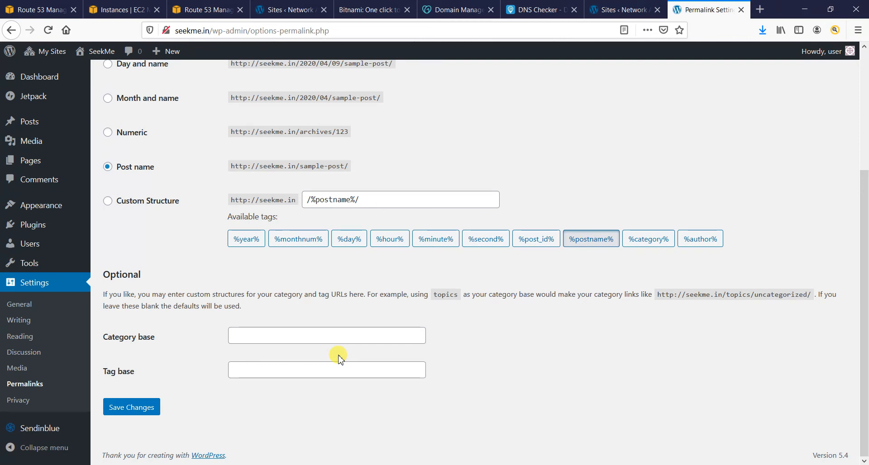
# - On Privacy settings, keep the existing 'Privacy Policy' page as the policy page
pyautogui.click(39, 399)
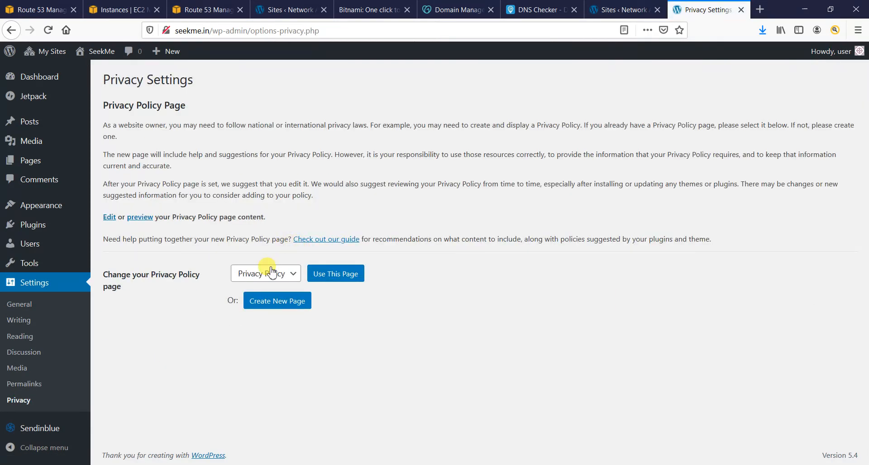
pyautogui.click(272, 273)
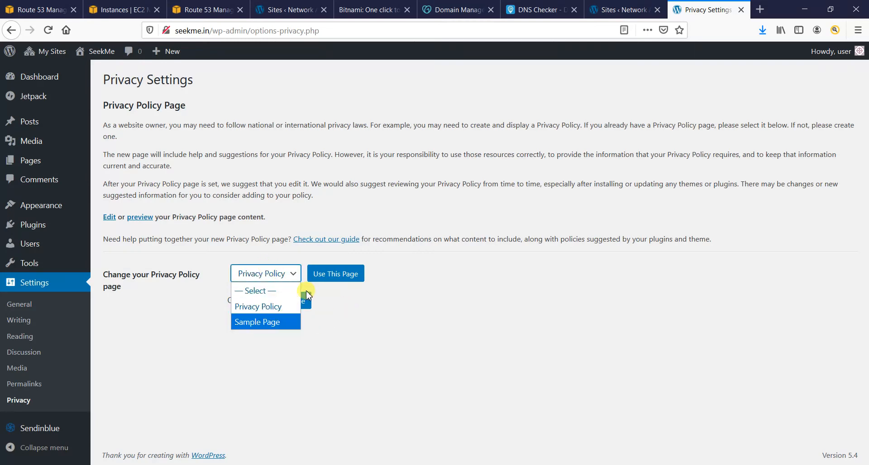
pyautogui.click(265, 307)
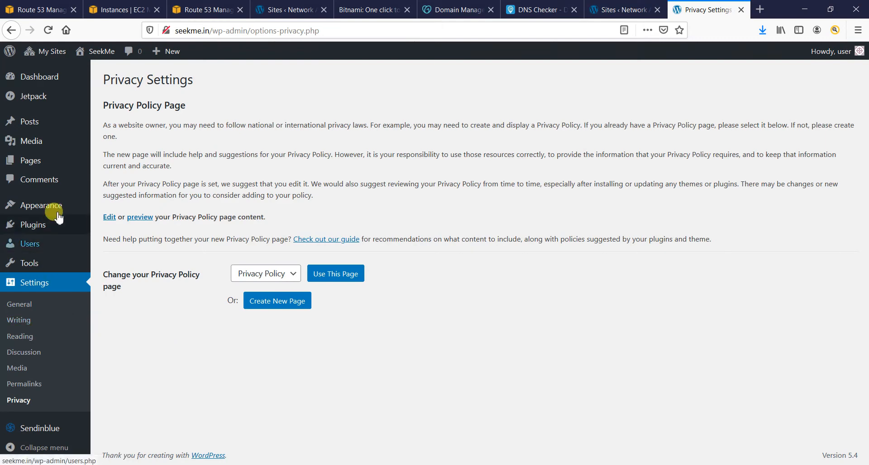
# - Go to the network Themes > Add New page and preview the Pizza Lite theme, then close it
pyautogui.moveTo(58, 207)
pyautogui.click(107, 207)
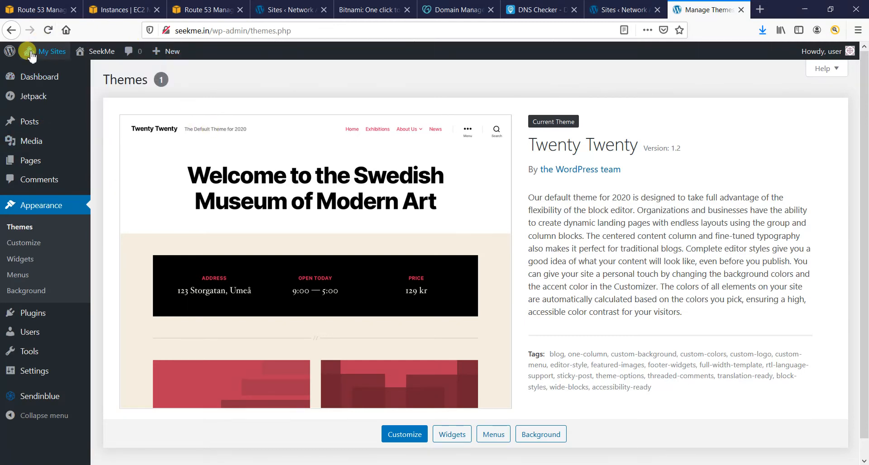
pyautogui.moveTo(43, 71)
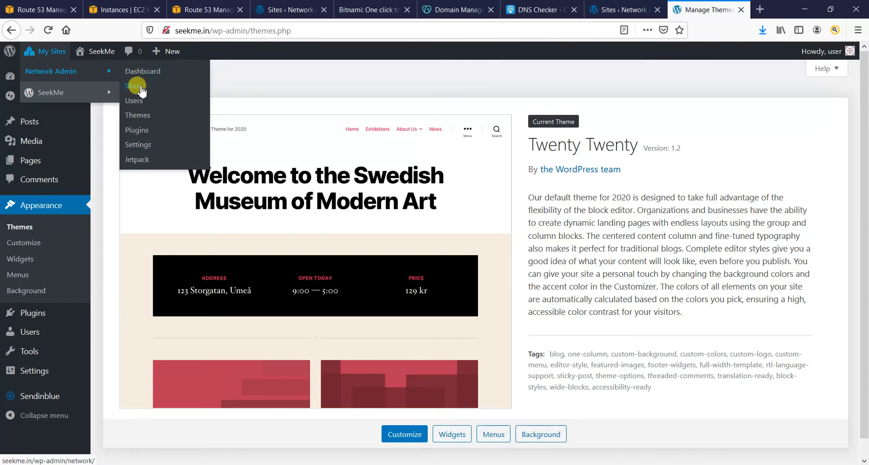
pyautogui.click(137, 115)
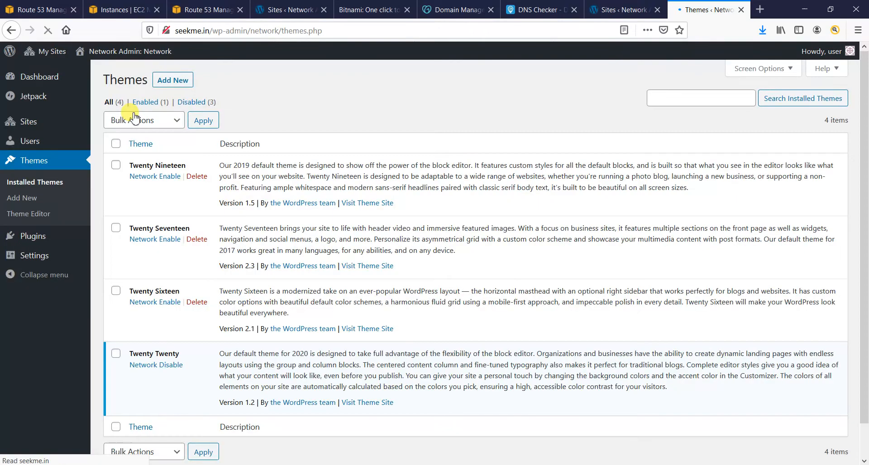
pyautogui.click(172, 80)
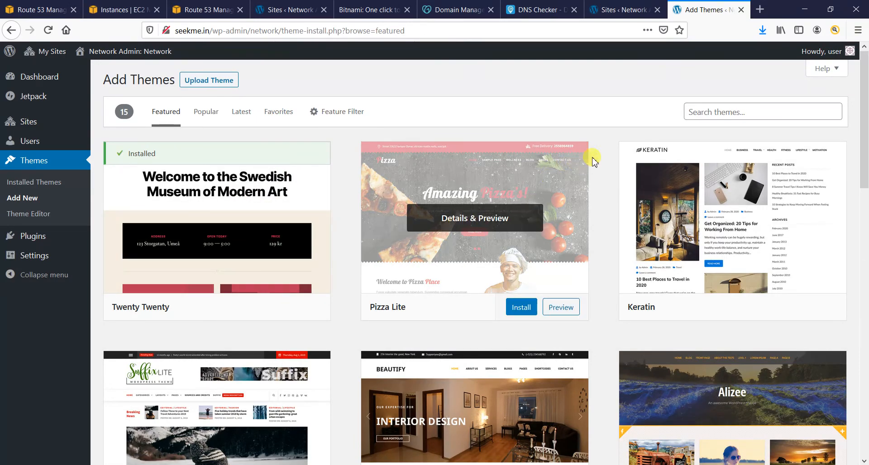
pyautogui.click(561, 308)
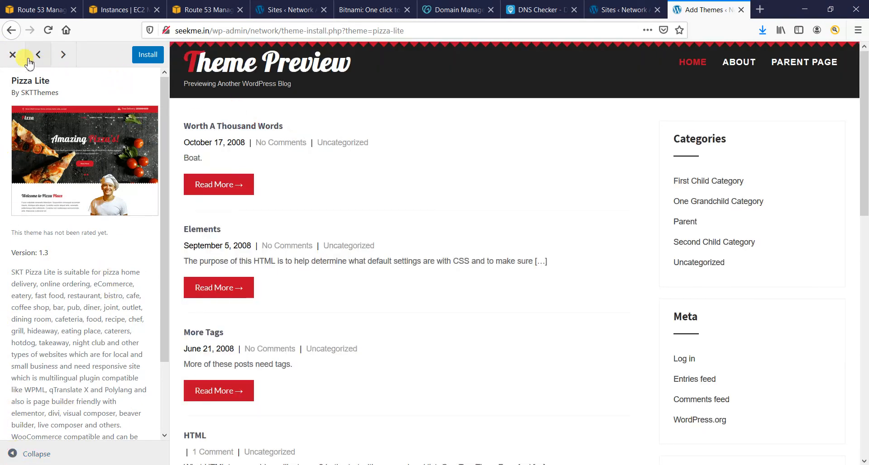
pyautogui.click(12, 55)
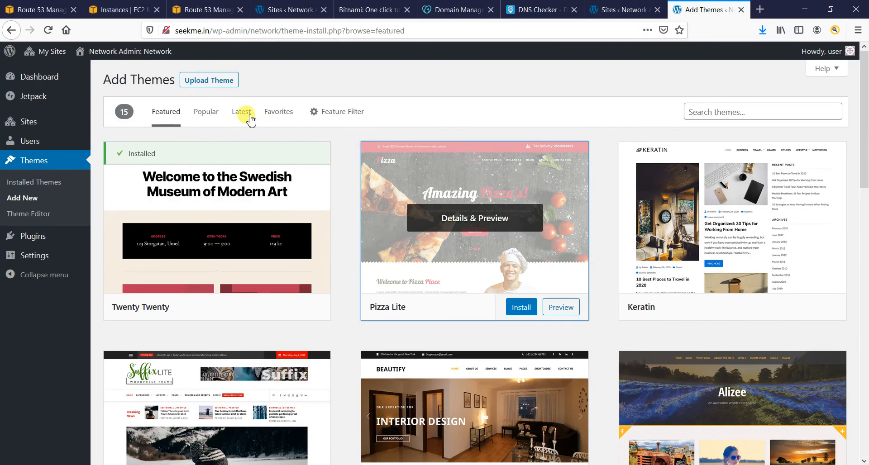
# - Reveal the Upload Theme form for installing a theme from a .zip file
pyautogui.click(210, 81)
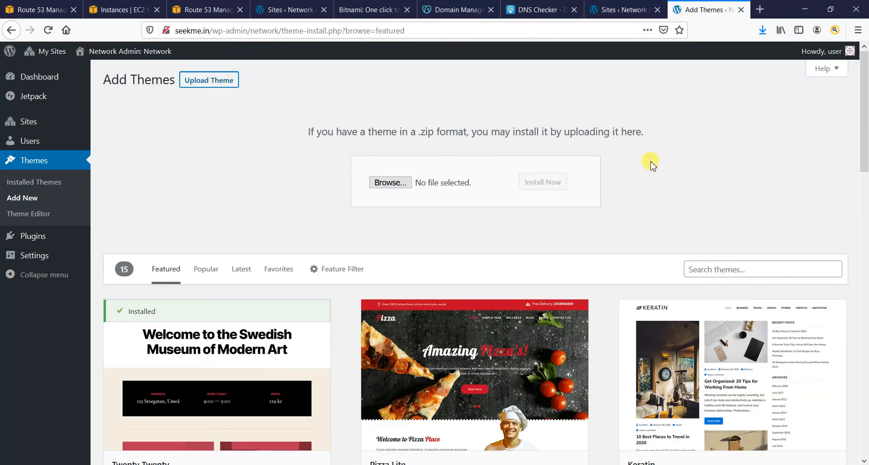
pyautogui.scroll(-10, 652, 165)
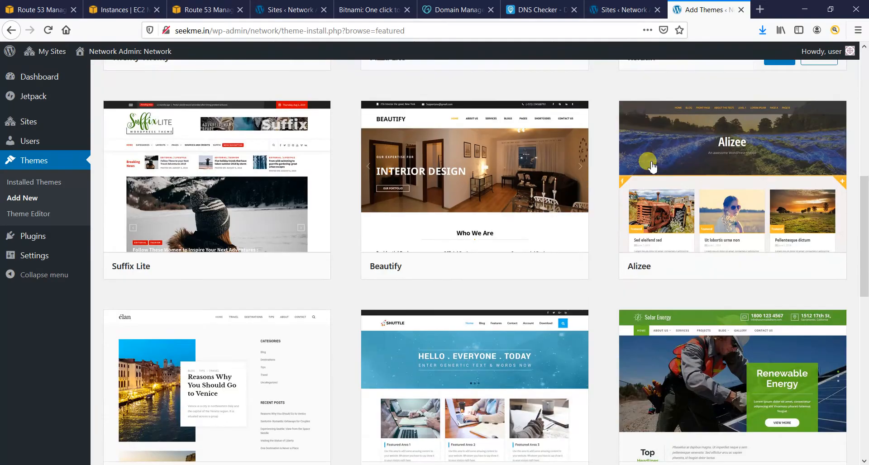
pyautogui.scroll(10, 560, 256)
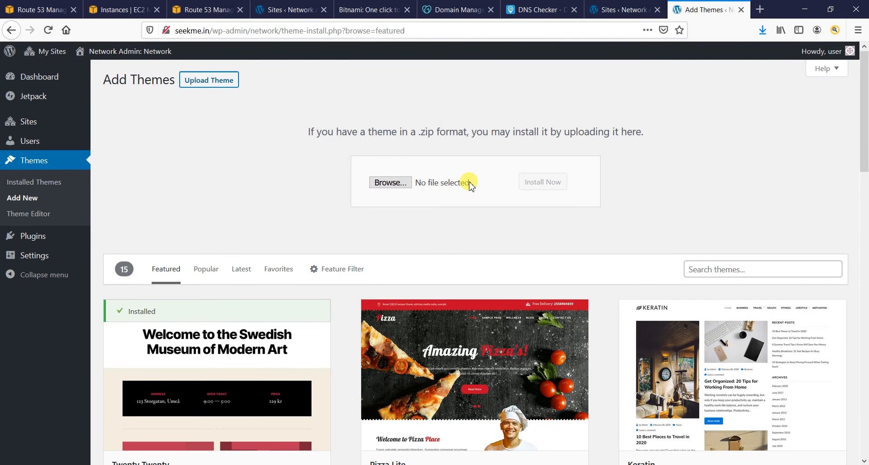
# - Upload melinda.zip from Documents, install it and network-enable the Melinda theme
pyautogui.click(382, 182)
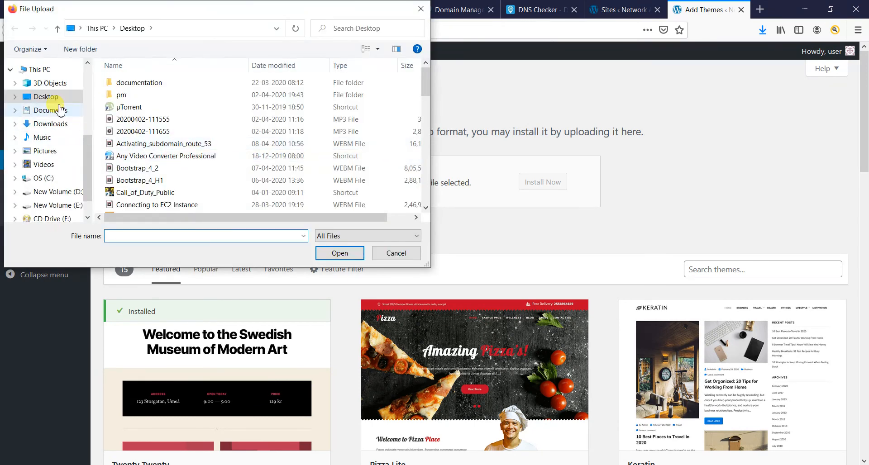
pyautogui.click(51, 110)
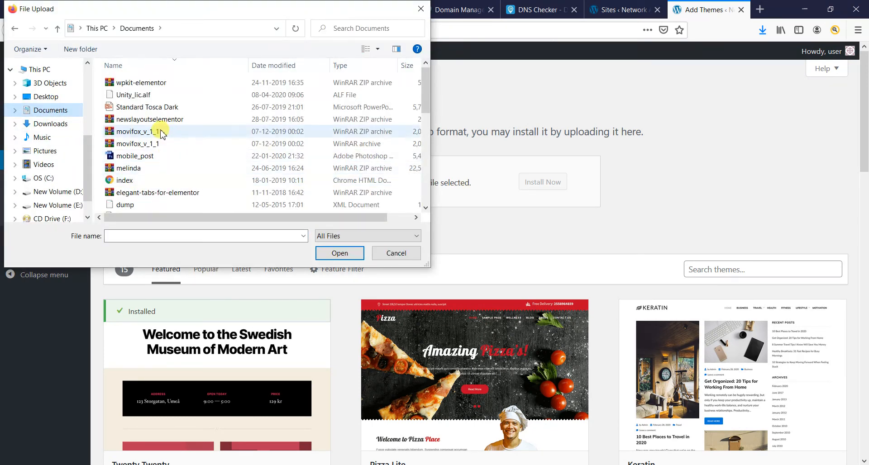
pyautogui.click(138, 171)
pyautogui.click(340, 253)
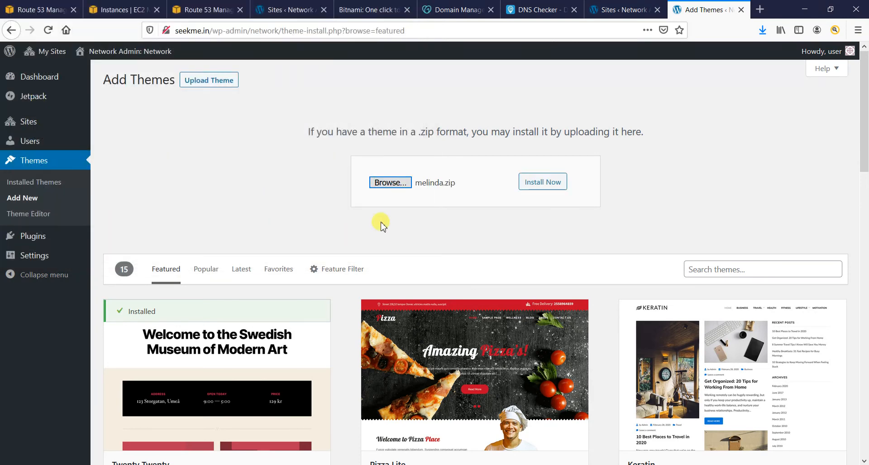
pyautogui.click(541, 185)
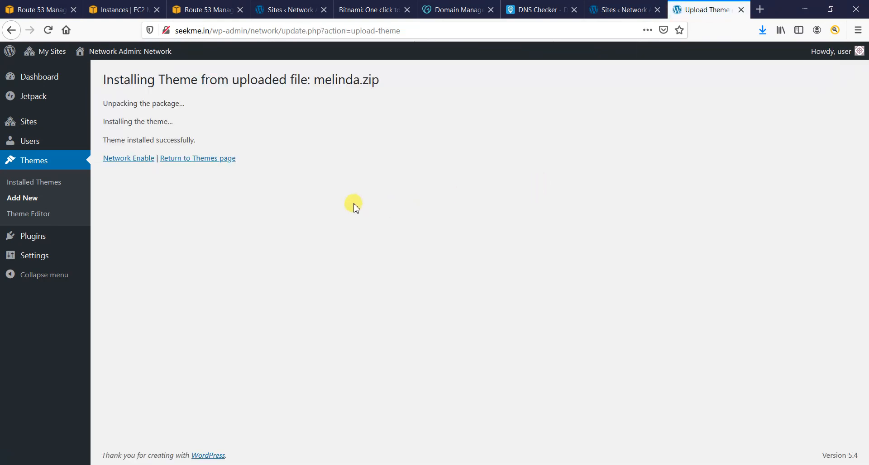
pyautogui.click(140, 158)
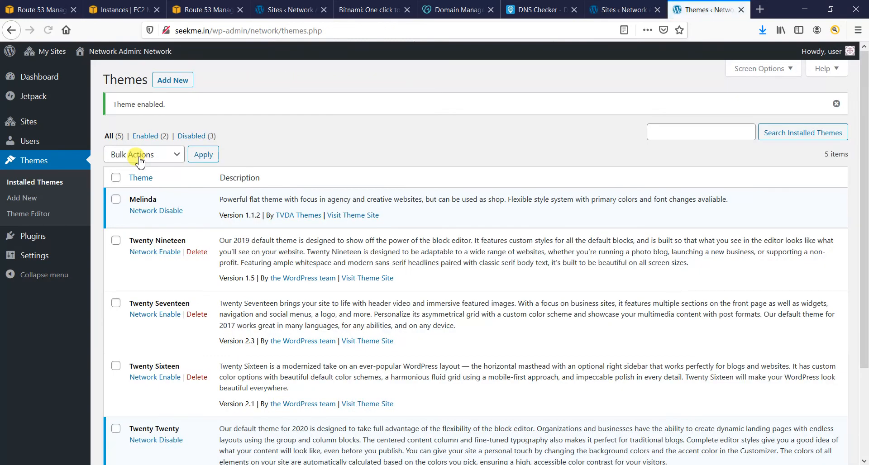
# - Activate Melinda on SeekMe's Themes page and begin installing its required plugins
pyautogui.moveTo(41, 55)
pyautogui.moveTo(68, 92)
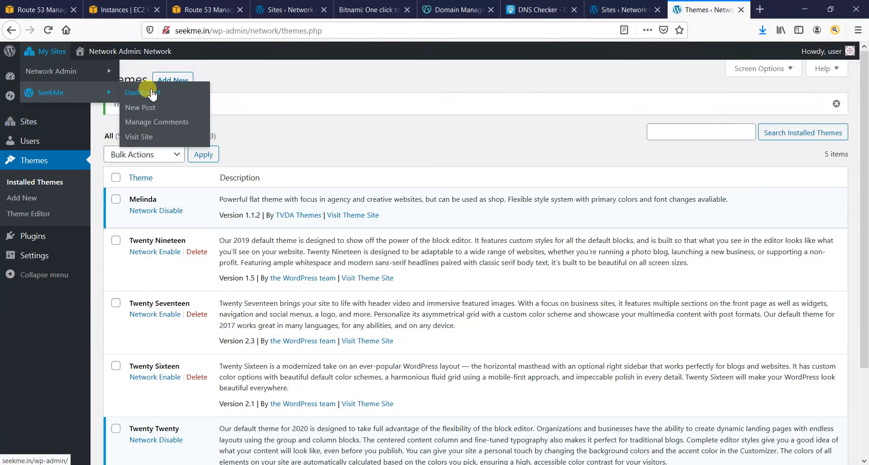
pyautogui.click(142, 91)
pyautogui.moveTo(46, 246)
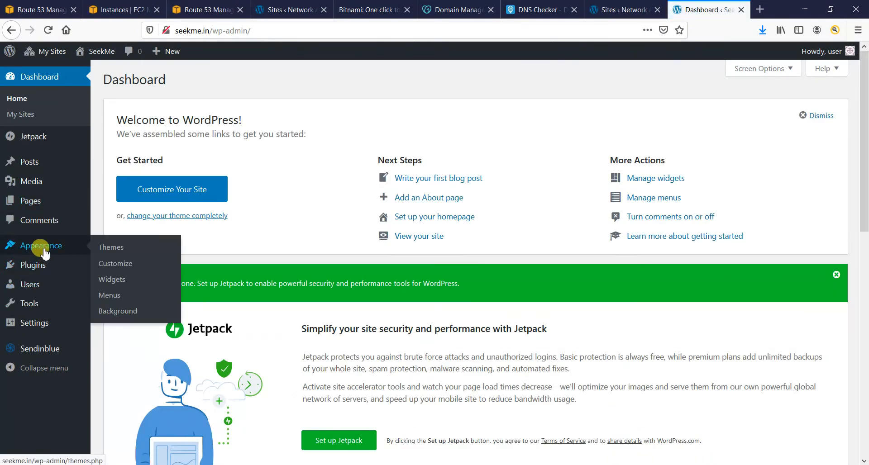
pyautogui.click(111, 250)
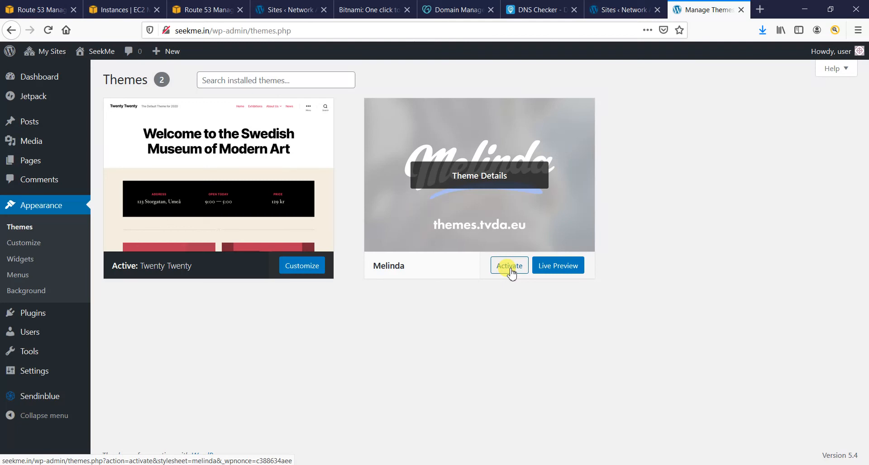
pyautogui.click(510, 268)
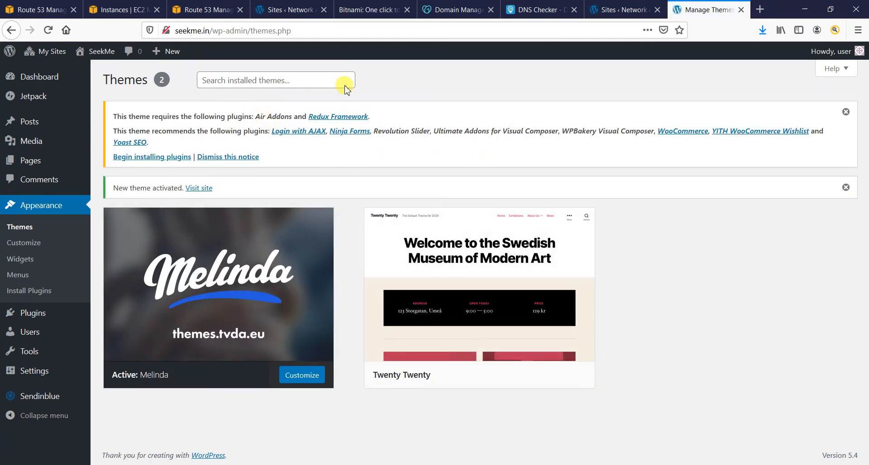
pyautogui.click(147, 158)
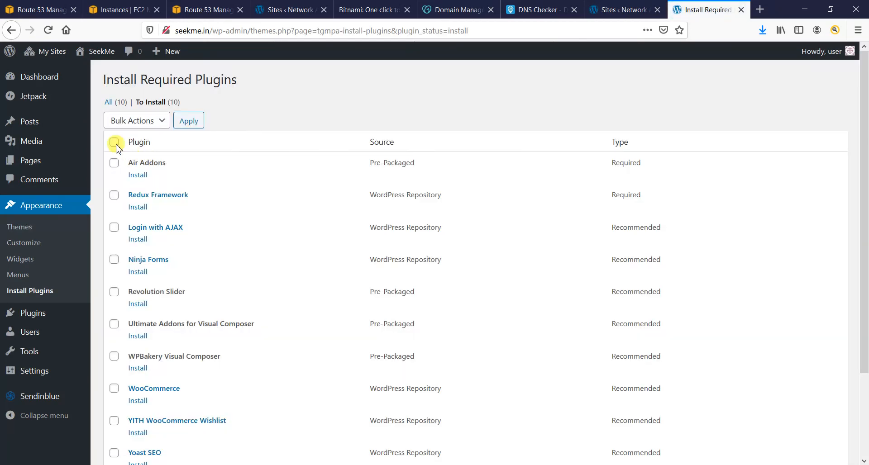
# - Bulk-install all ten listed Melinda plugins, including Ninja Forms and WPBakery Page Builder
pyautogui.click(114, 143)
pyautogui.click(137, 120)
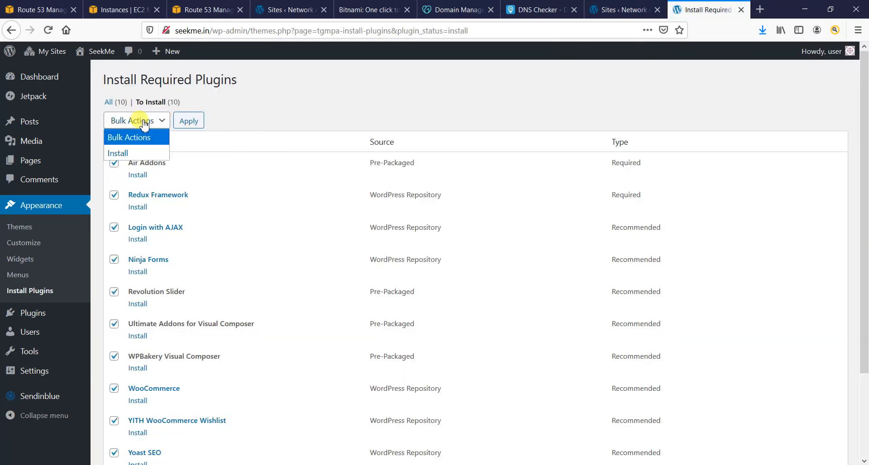
pyautogui.click(137, 154)
pyautogui.click(196, 122)
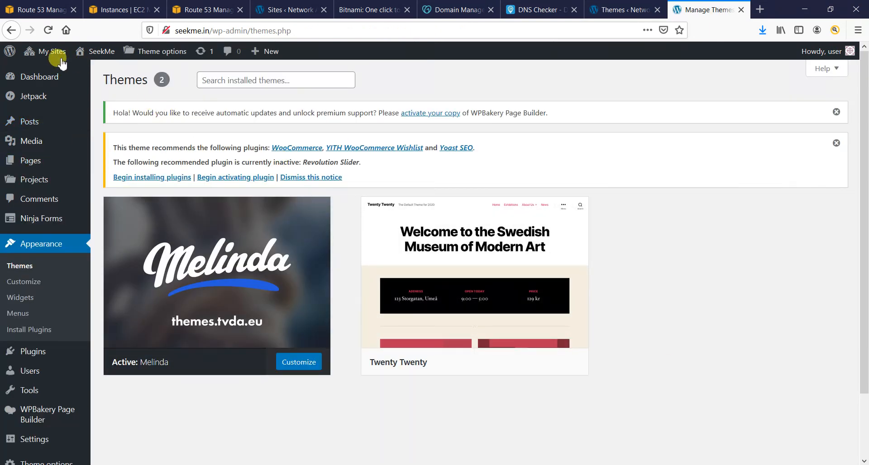
# - Open the SeekMe front page from Visit Site in a new browser tab
pyautogui.moveTo(97, 52)
pyautogui.rightClick(99, 71)
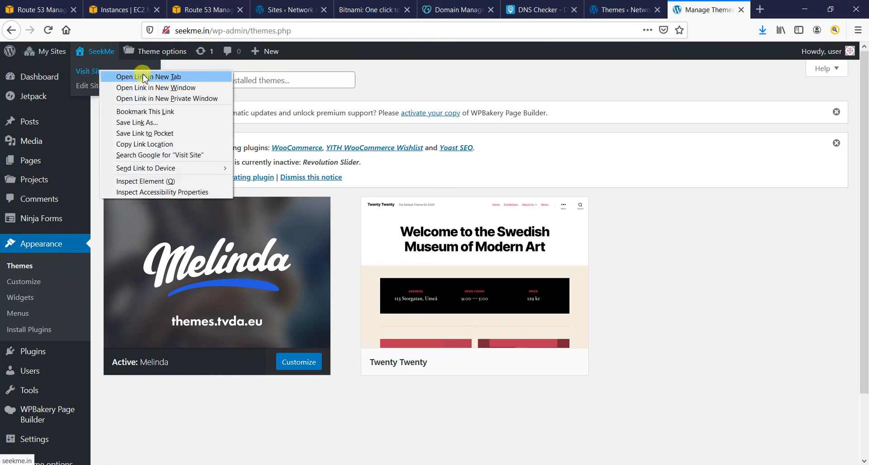
pyautogui.click(144, 78)
# - Look over the SeekMe front page with the Melinda theme, then return to the Themes page
pyautogui.click(711, 9)
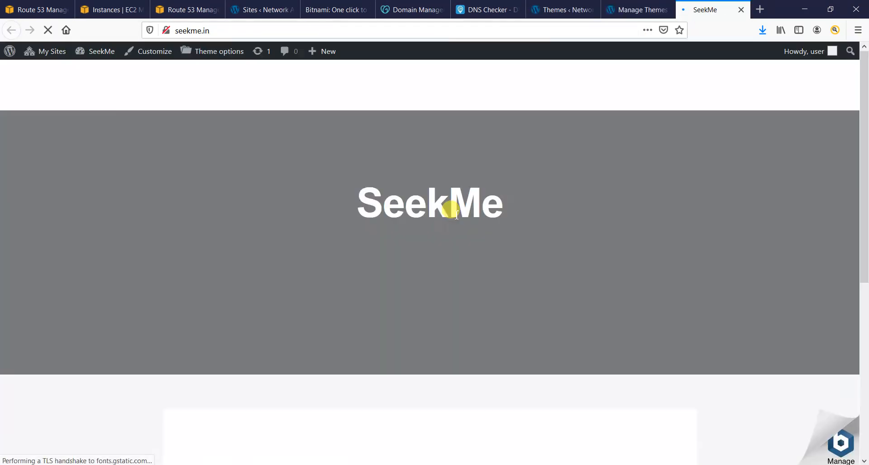
pyautogui.scroll(-5, 493, 217)
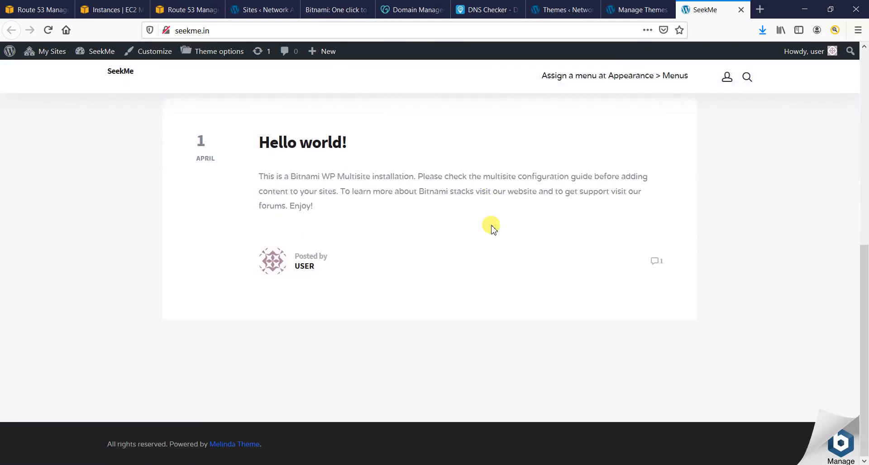
pyautogui.scroll(5, 492, 229)
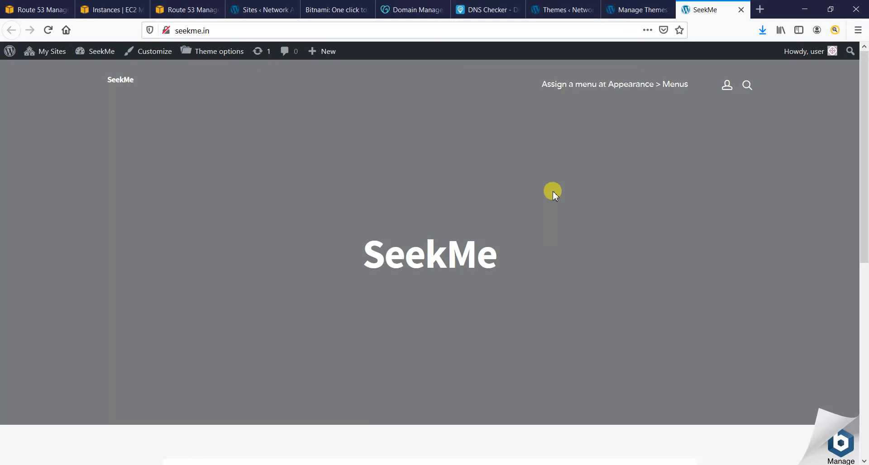
pyautogui.click(611, 10)
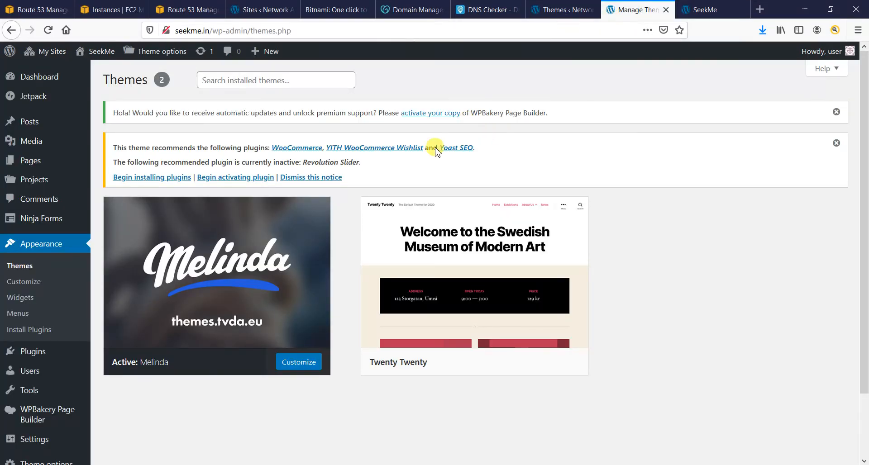
pyautogui.moveTo(484, 262)
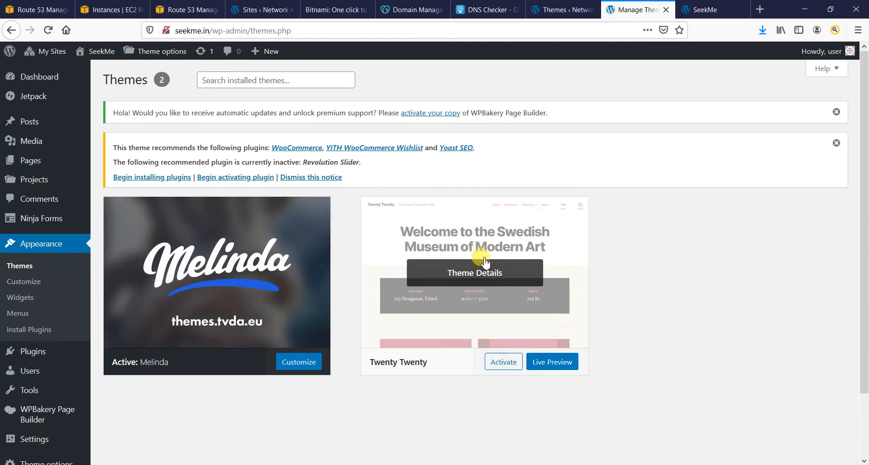